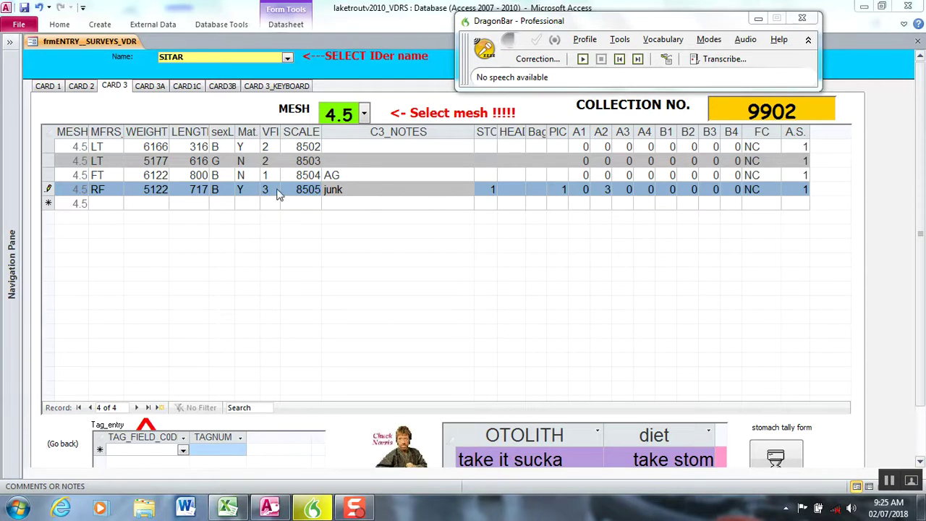
- Select row 4's Mat. cell, then its C3_NOTES cell containing 'junk'
left_click(253, 191)
left_click(373, 189)
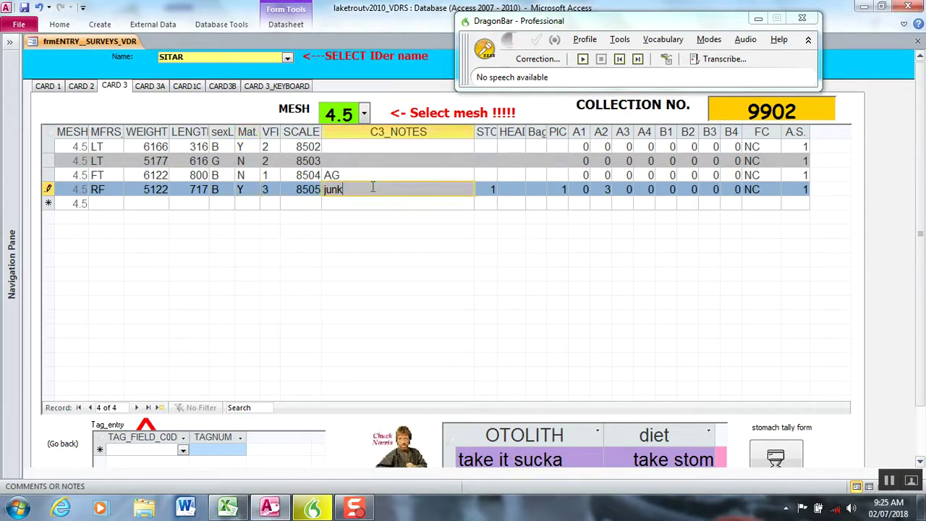
- In Excel, enter RF, 7122, 1506 and B across row 2 of the fish table
left_click(230, 509)
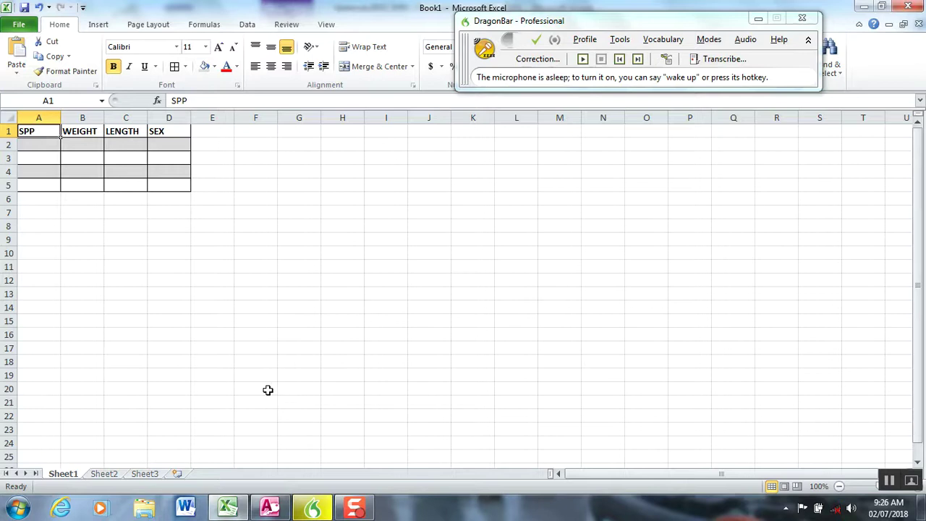
left_click(45, 141)
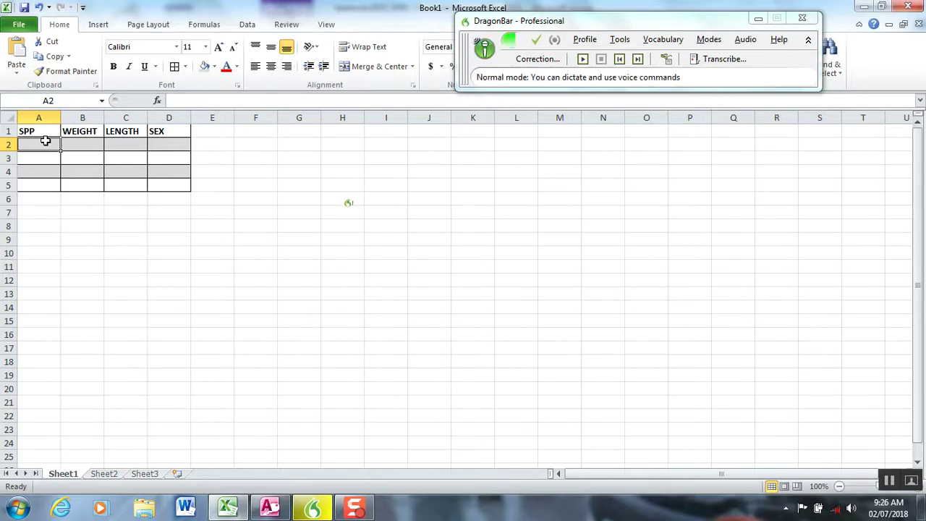
type("RF")
key("Tab")
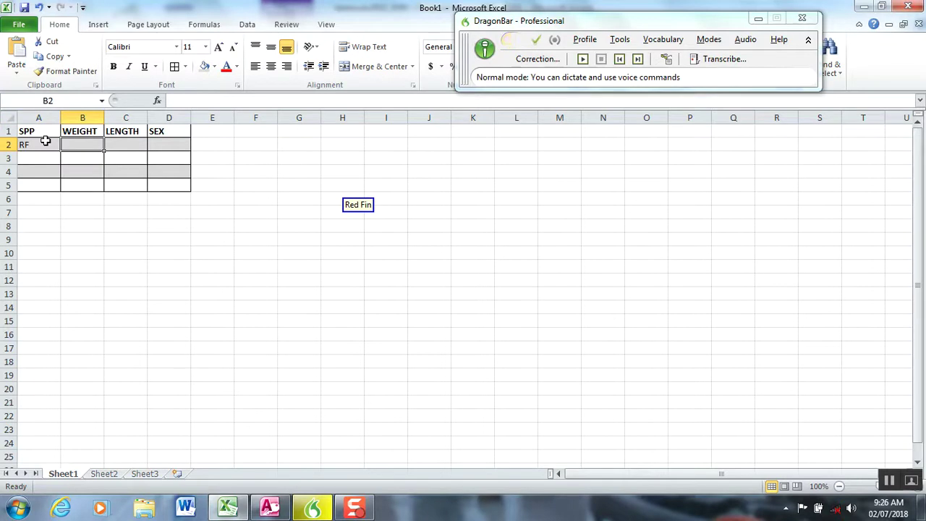
type("7122")
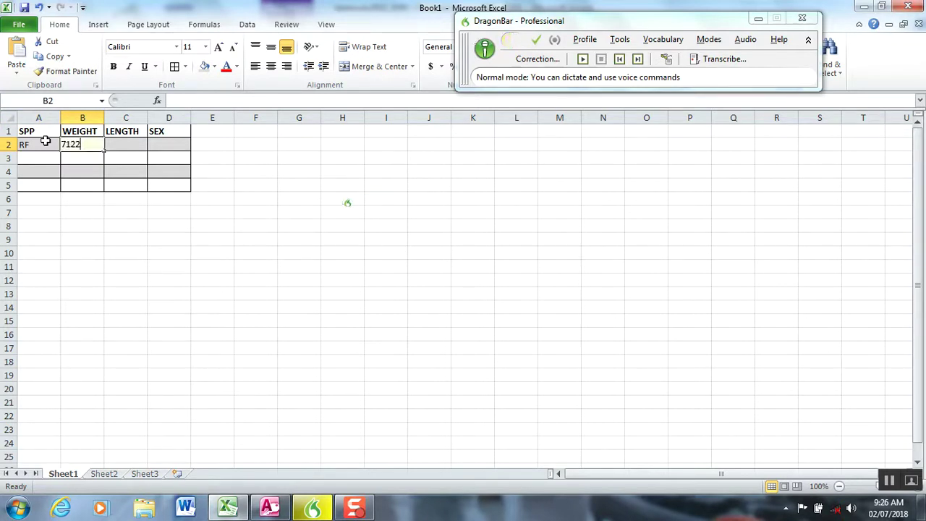
key("Tab")
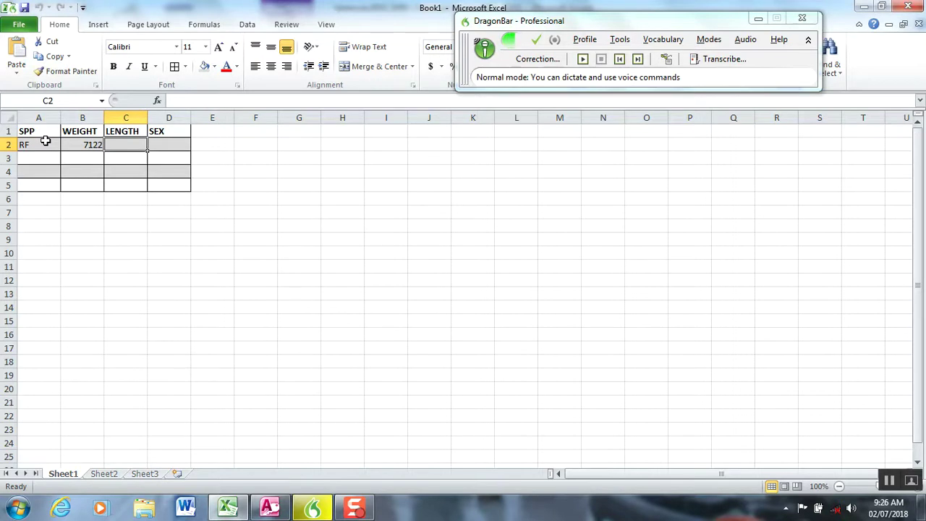
type("1506")
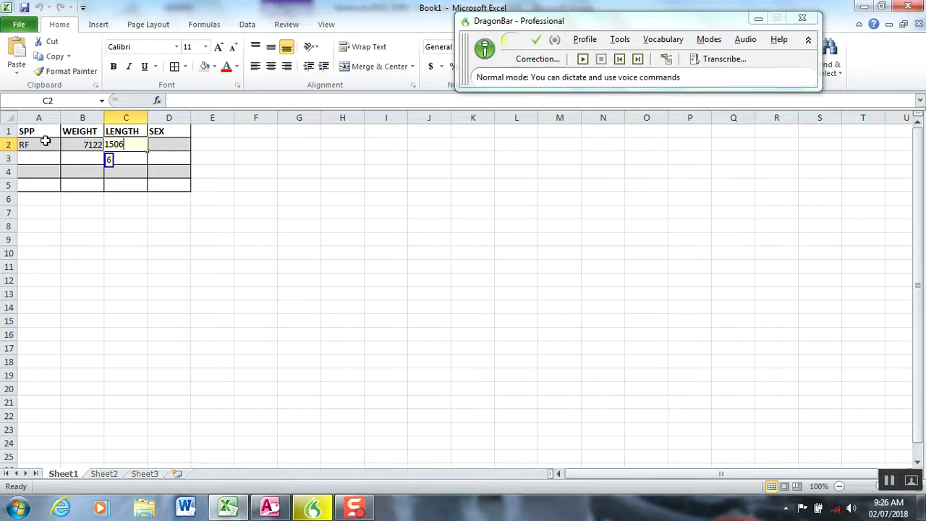
key("Tab")
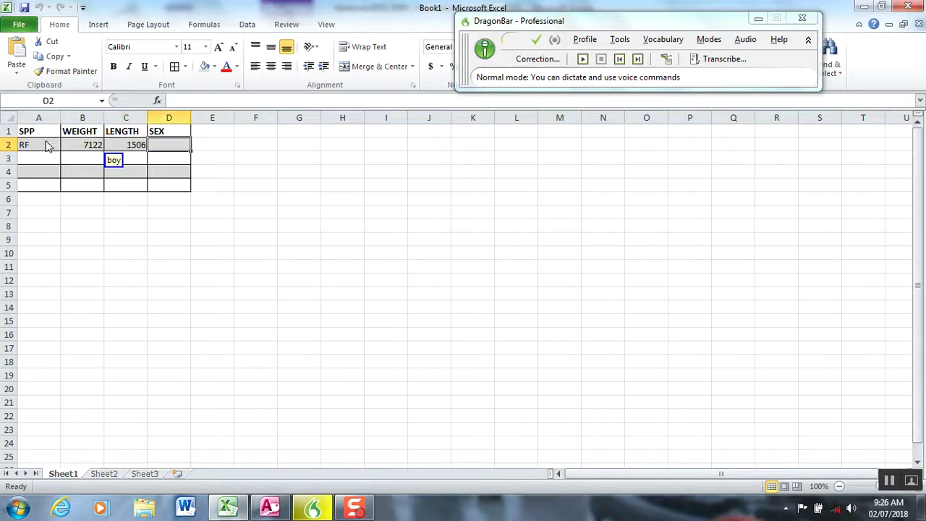
type("B")
key("Tab")
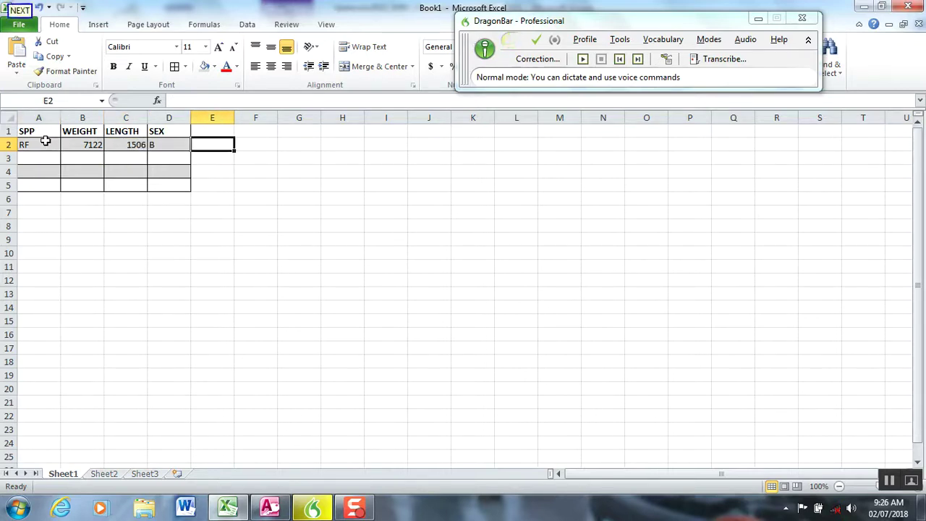
key("Return")
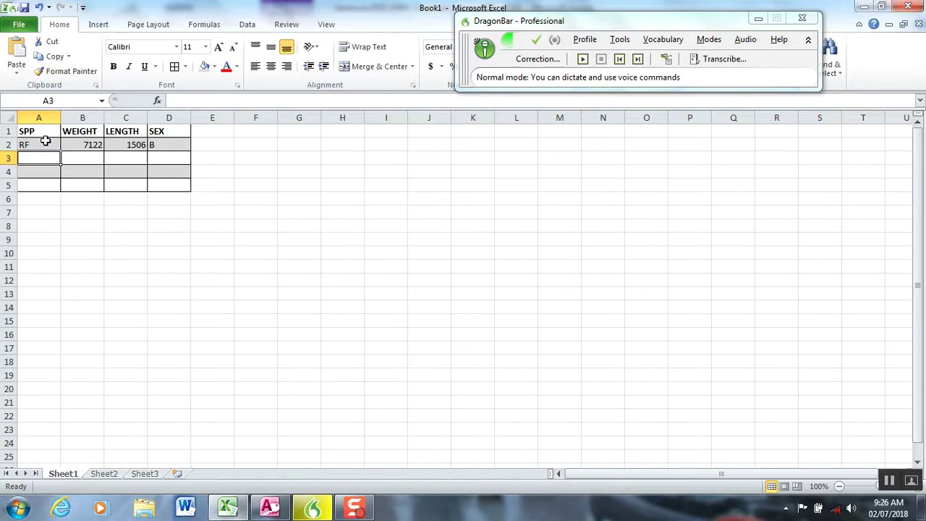
- Enter Scooby-Doo, 10000 and 2 in the next row, then widen column A
type("Scooby-Doo")
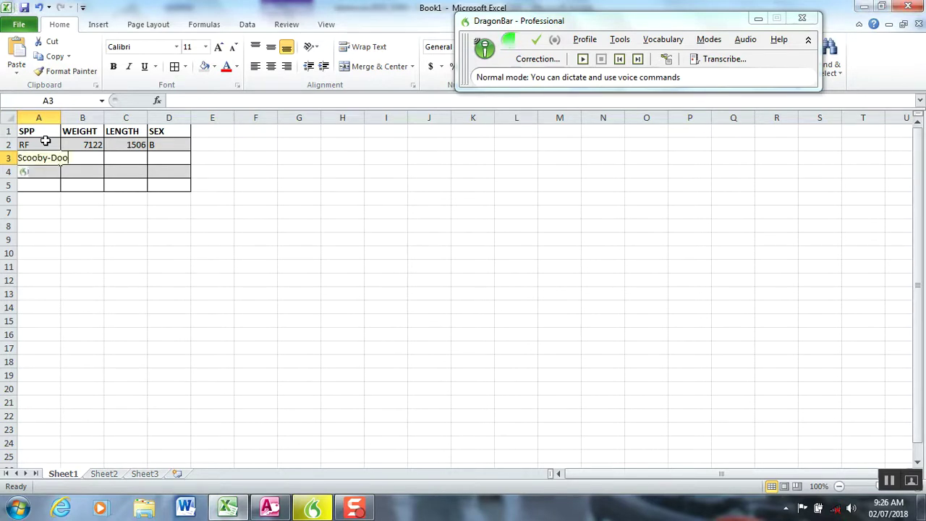
key("Tab")
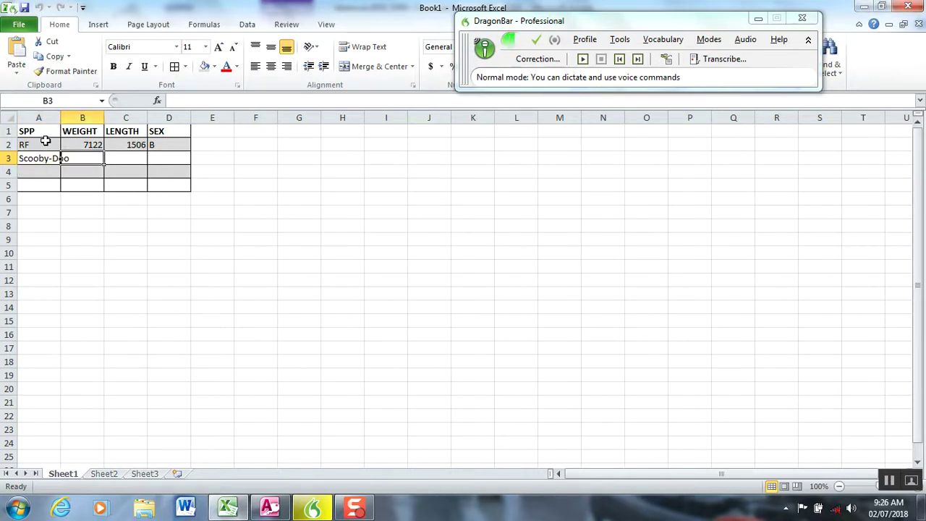
type("10,000")
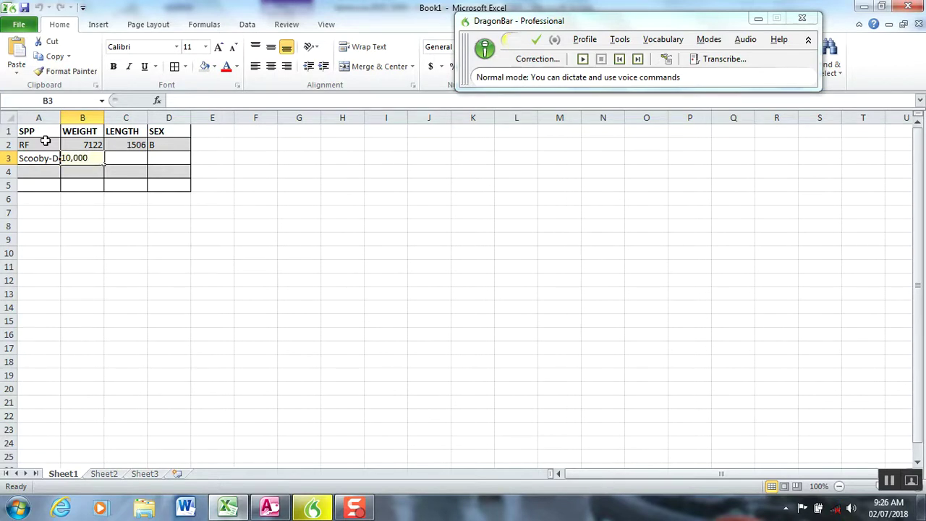
key("Return")
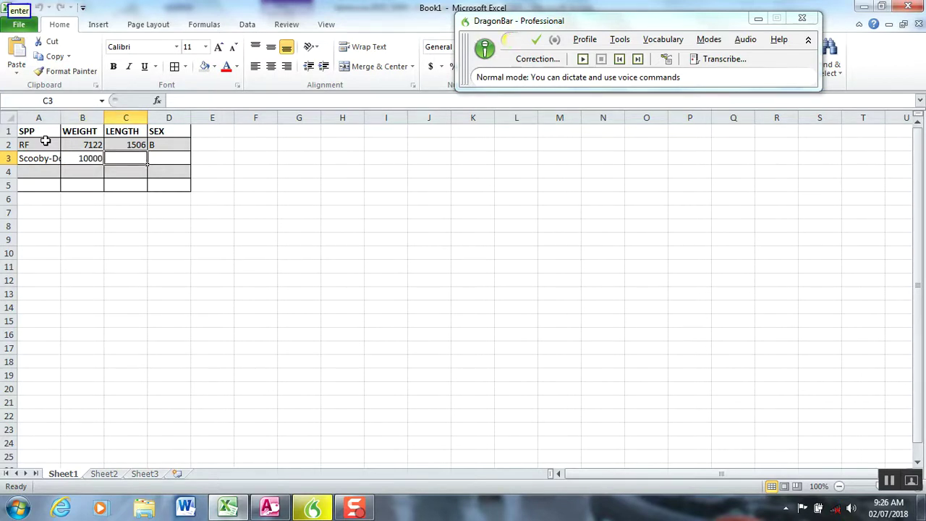
type("2")
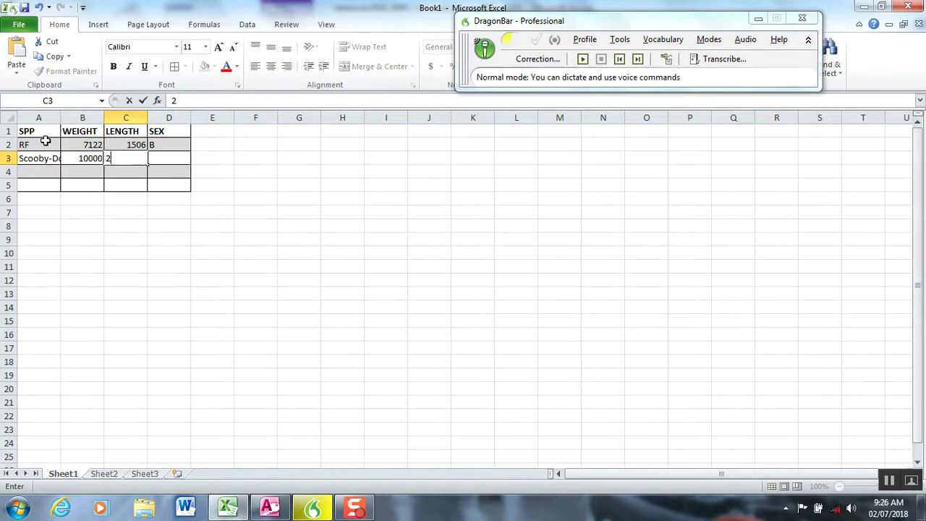
key("Tab")
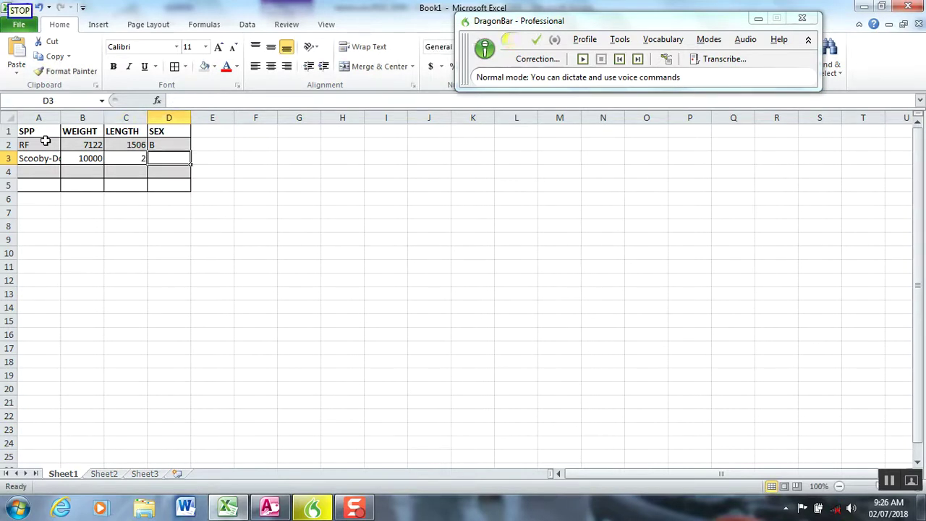
left_click_drag(61, 117, 80, 118)
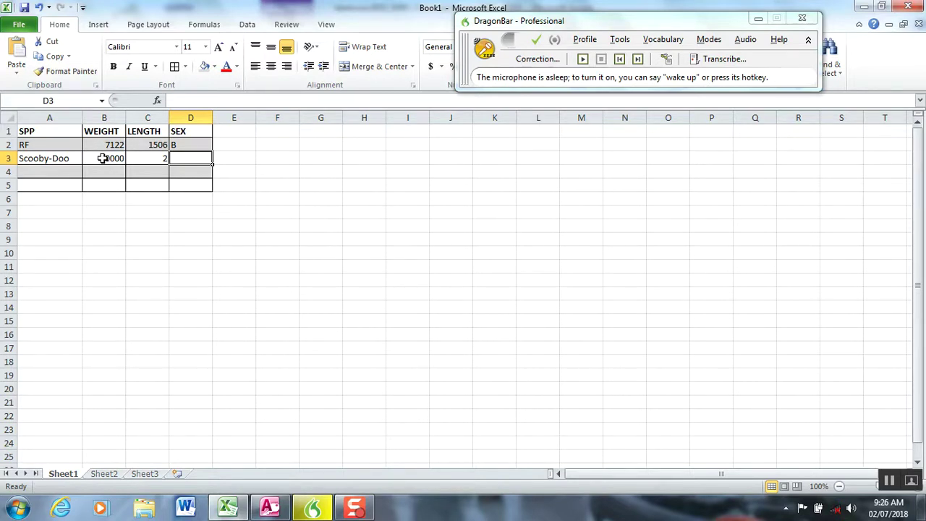
- Switch from Excel back to the Access survey entry form
left_click(269, 508)
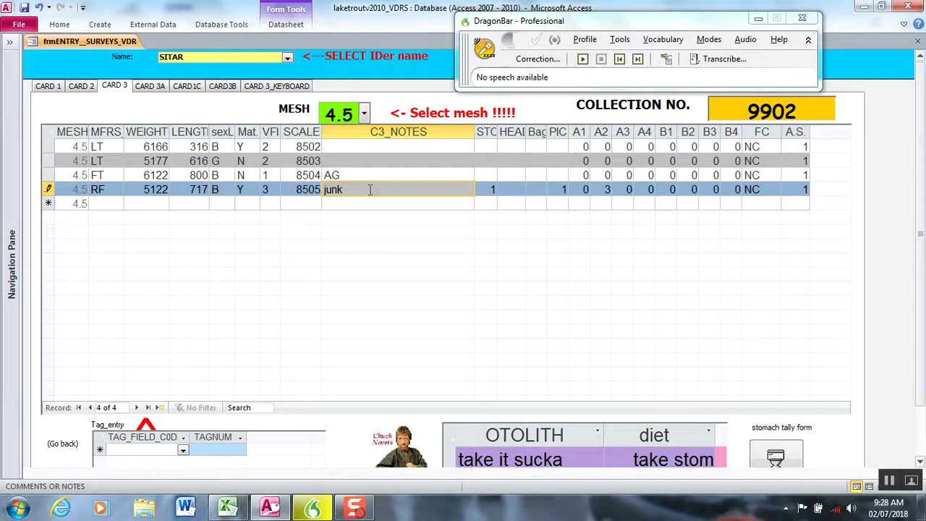
left_click(709, 41)
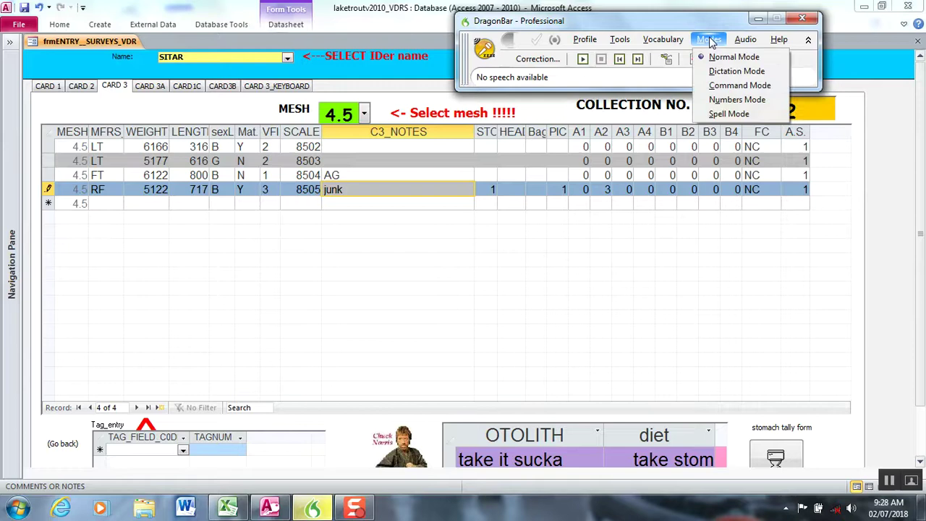
left_click(670, 15)
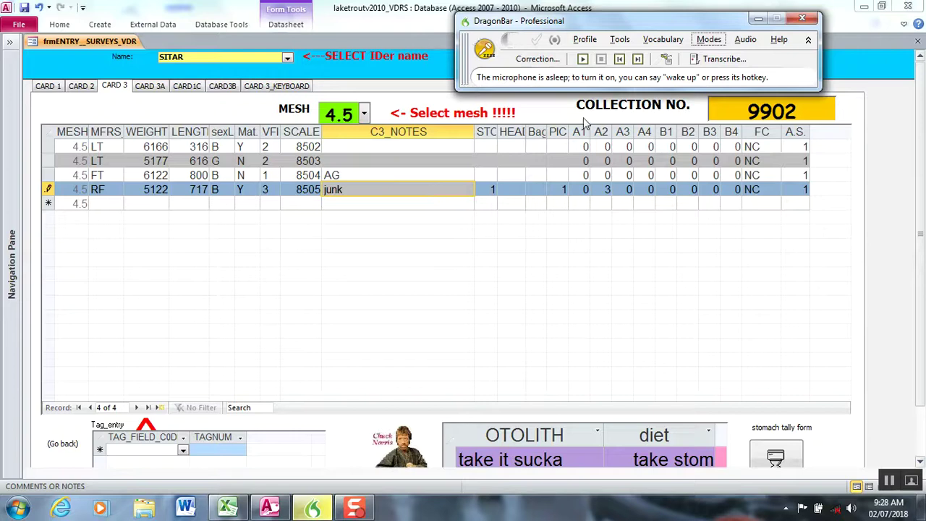
- Put the cursor after 'junk' in row 4's note and dictate 'delete'
left_click(440, 188)
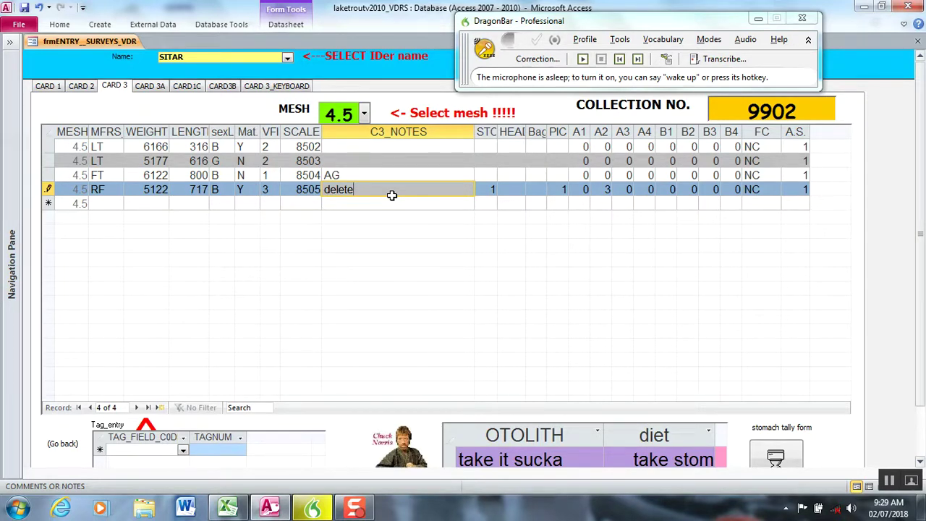
- Create a new custom voice command named 'delete' and train its pronunciation
left_click(620, 41)
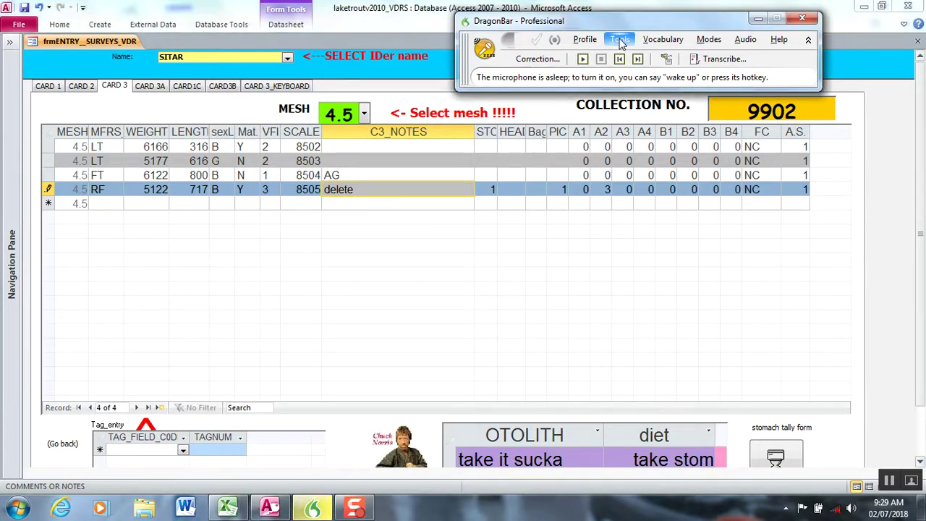
left_click(620, 41)
left_click(639, 134)
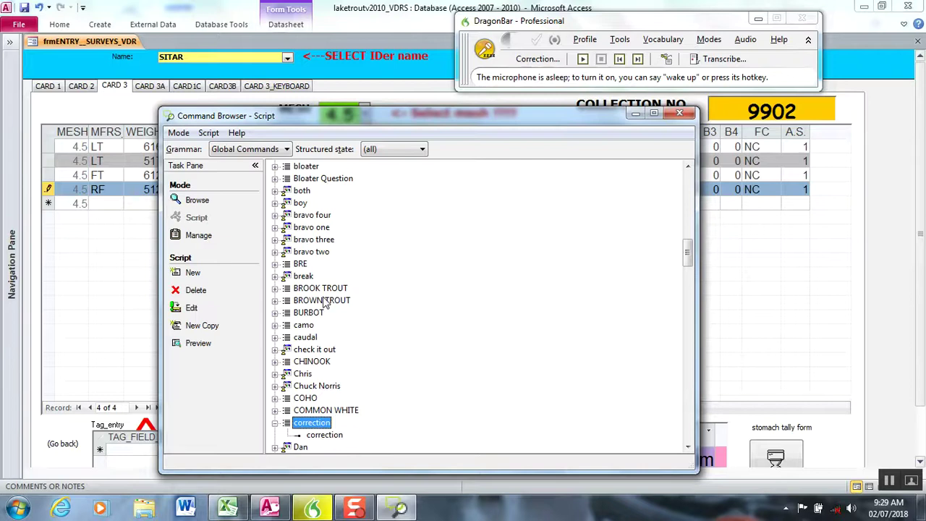
left_click(194, 273)
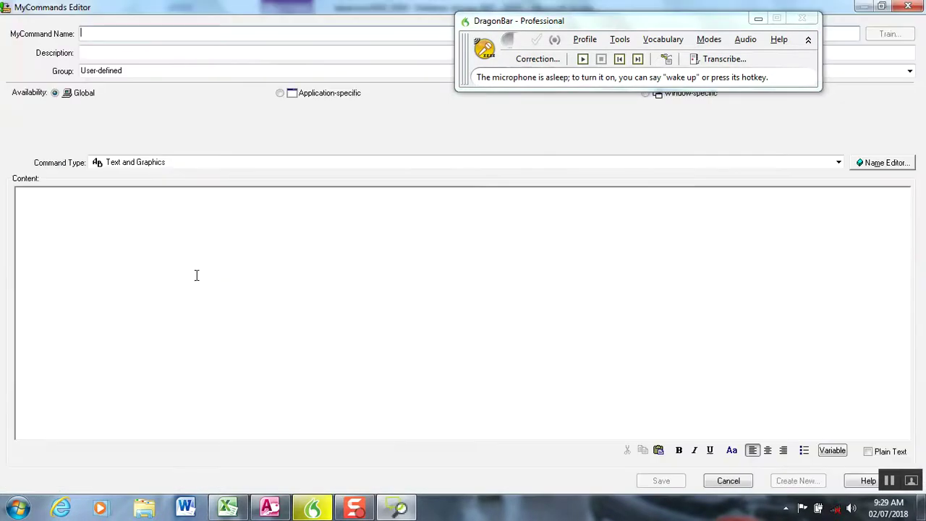
left_click(130, 34)
type("d")
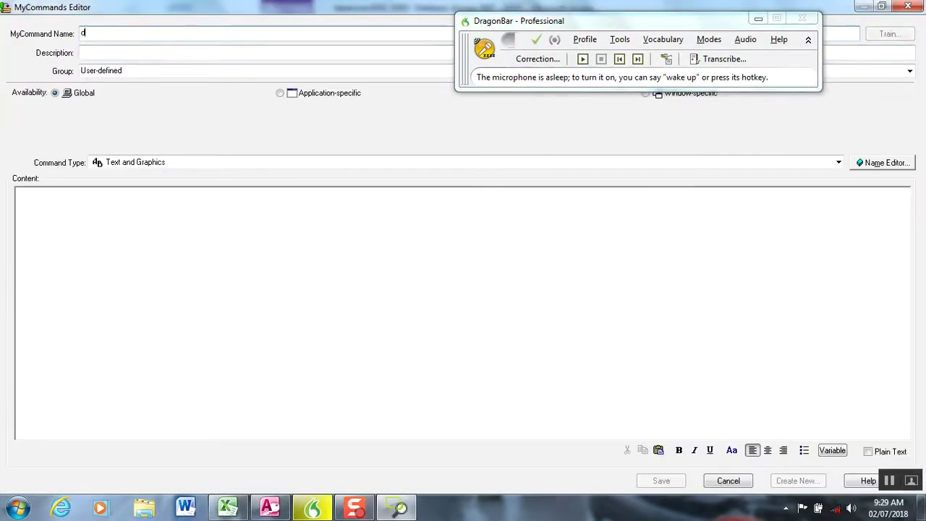
type("elete")
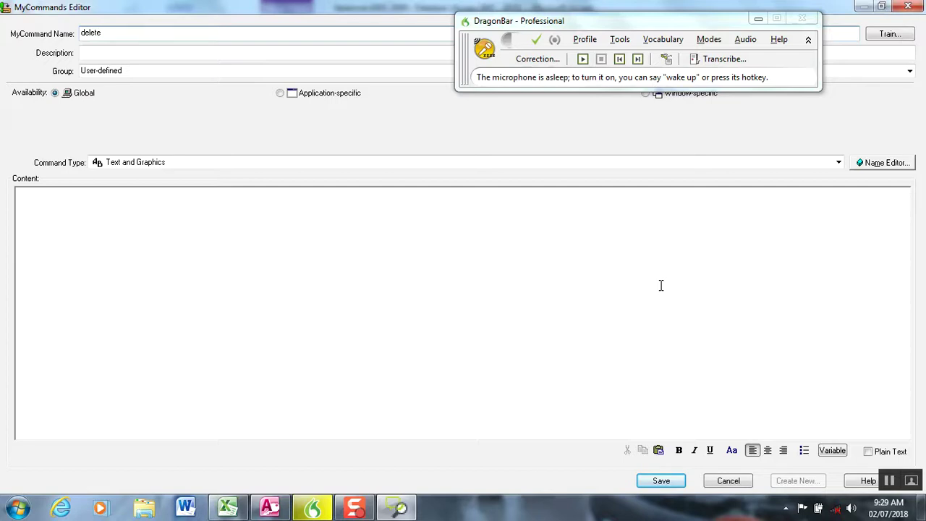
left_click(890, 35)
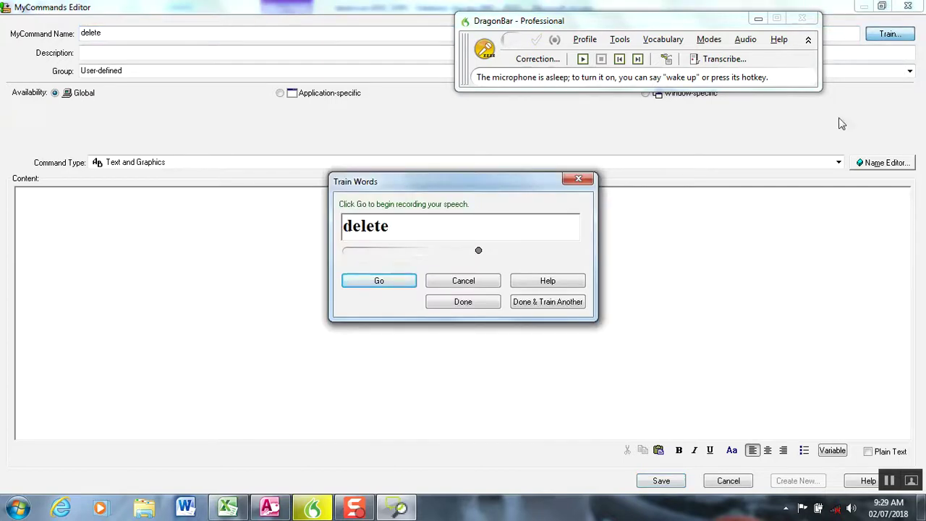
left_click(390, 281)
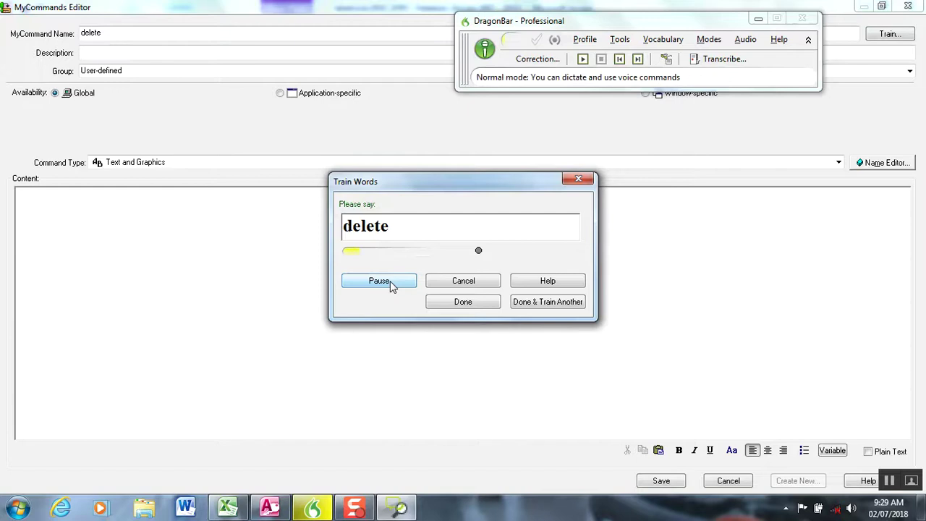
left_click(467, 302)
- Make 'delete' a Step-by-Step command sending one Delete keystroke, and save it
left_click(837, 163)
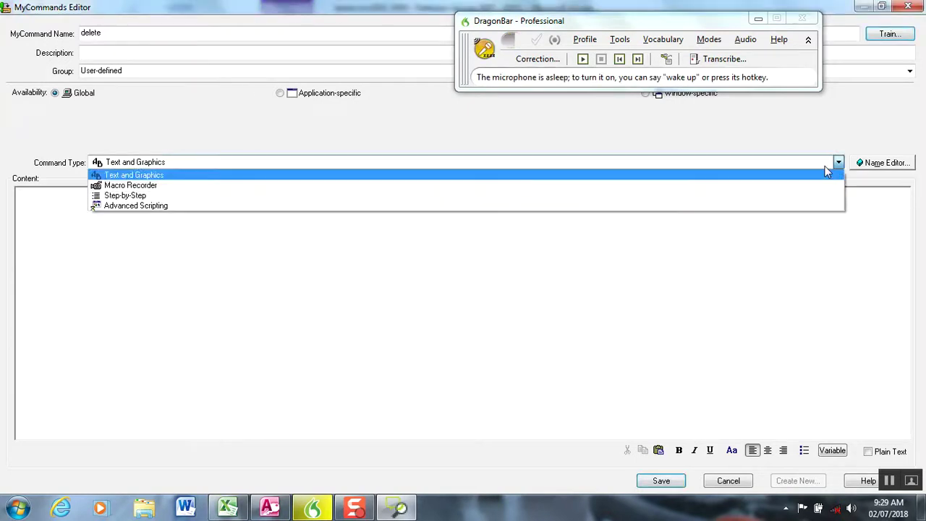
left_click(753, 198)
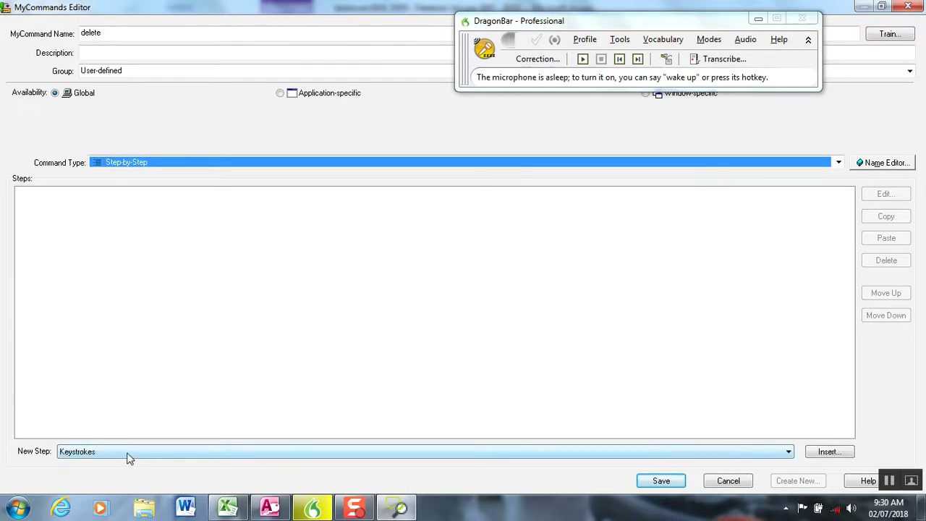
left_click(840, 453)
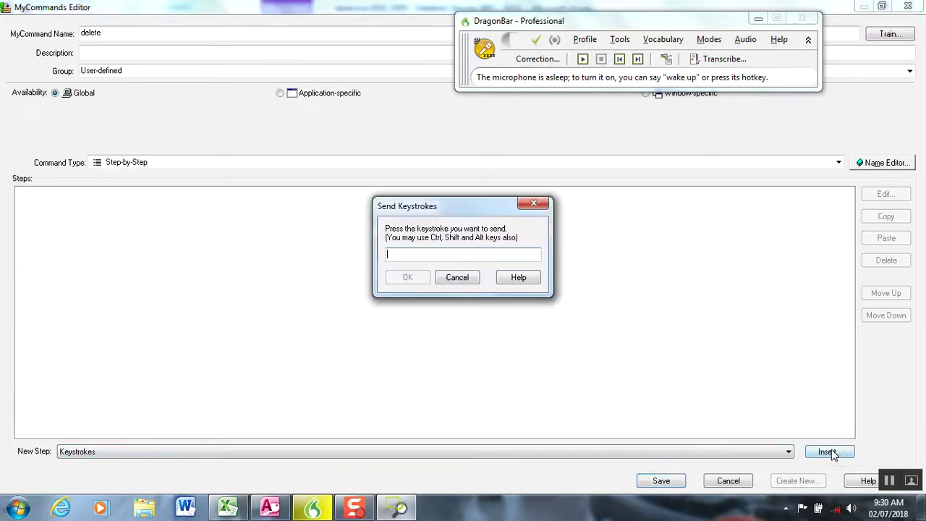
key("Delete")
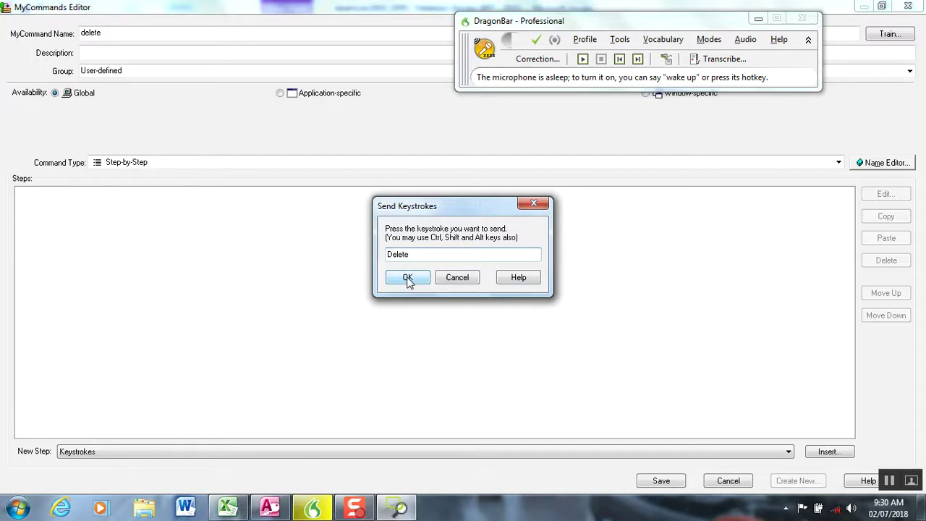
left_click(408, 279)
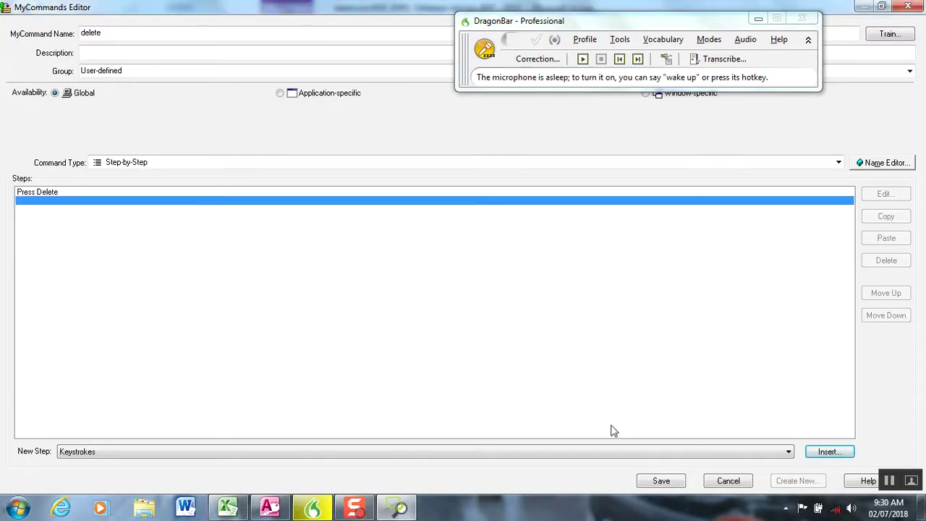
left_click(672, 482)
left_click(680, 114)
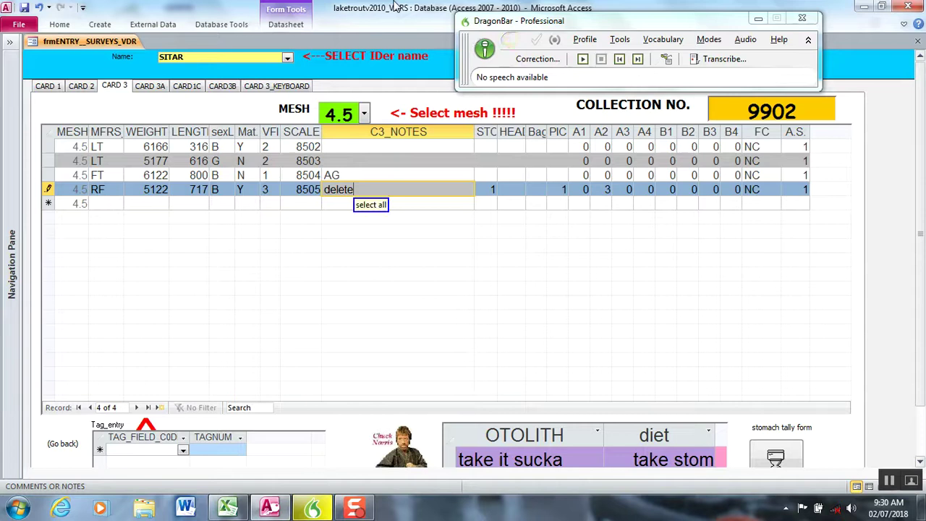
- Select all of row 4's note text and erase it with the new 'delete' command
key("ctrl+a")
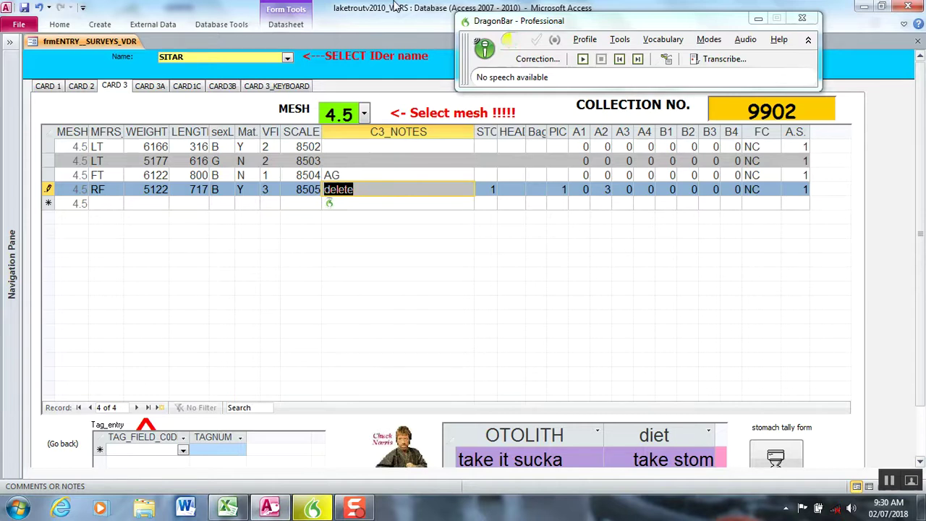
key("Delete")
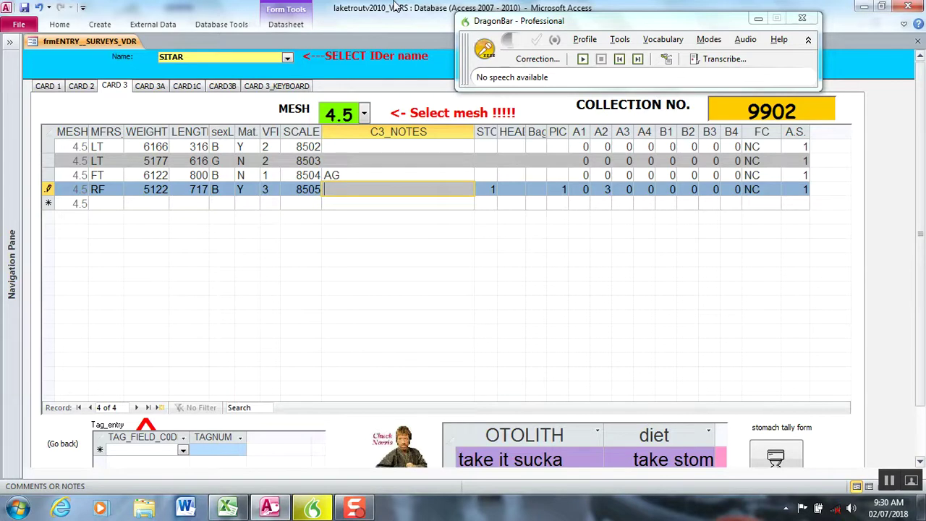
left_click(621, 40)
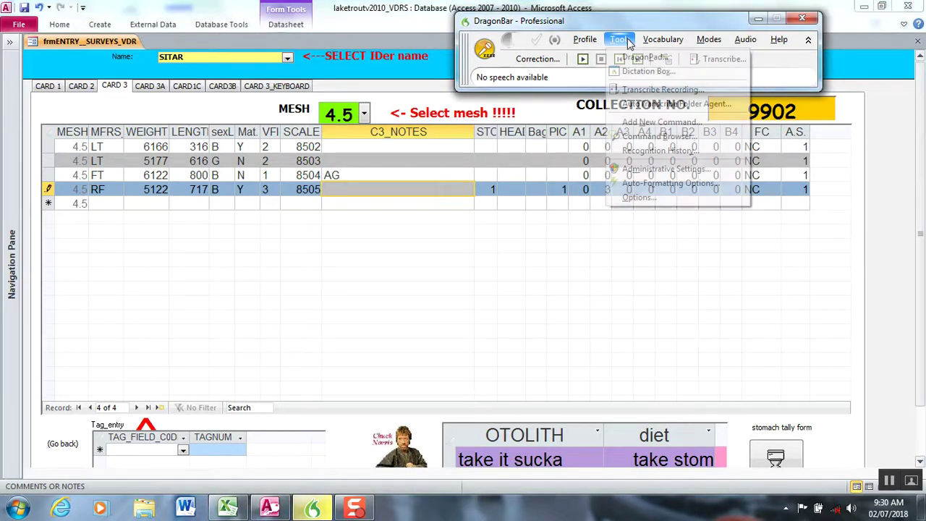
left_click(644, 147)
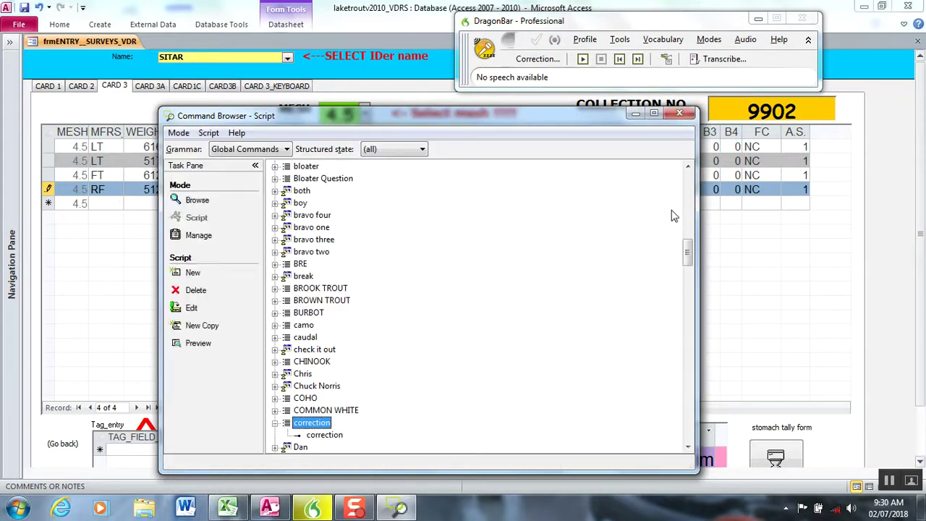
left_click_drag(688, 248, 688, 268)
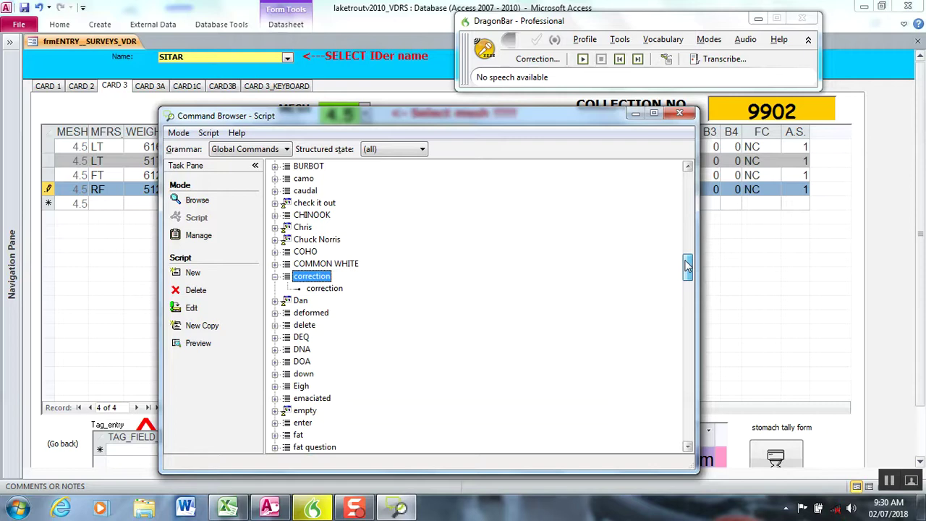
left_click_drag(688, 267, 688, 280)
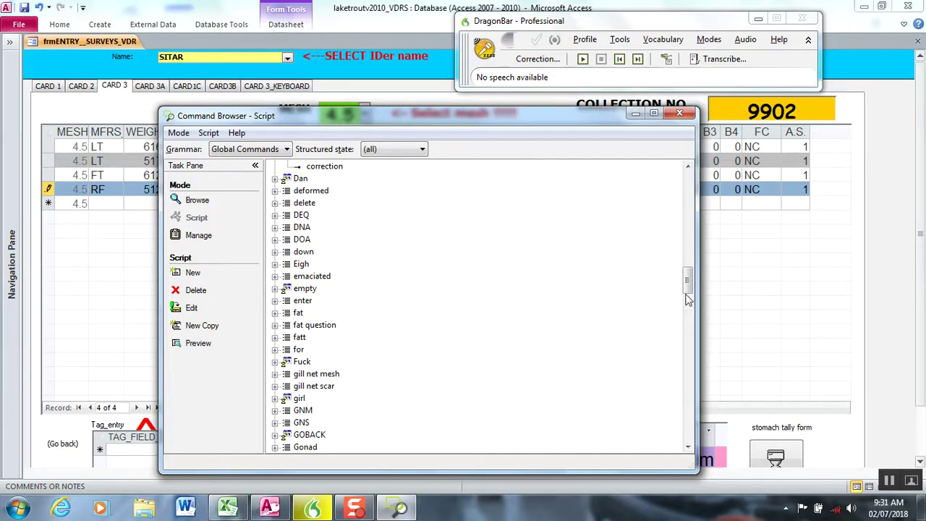
left_click_drag(688, 300, 689, 272)
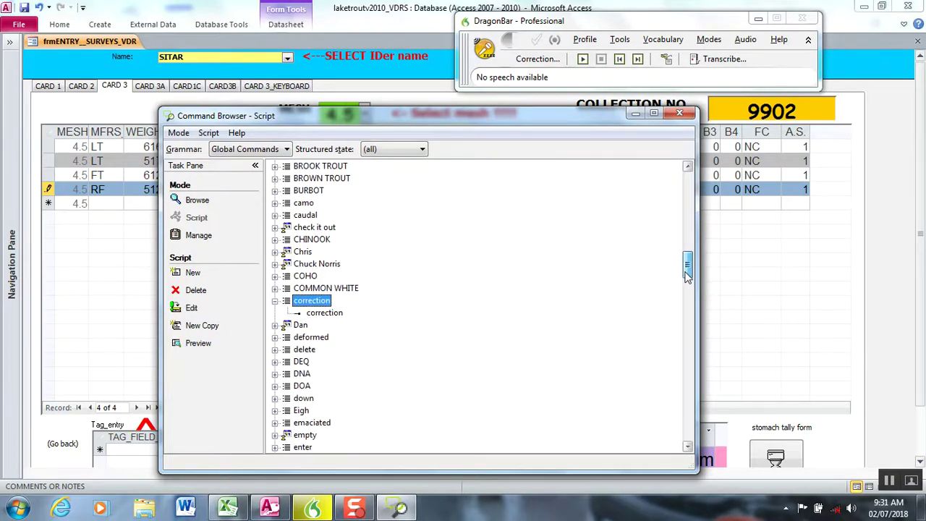
double_click(312, 301)
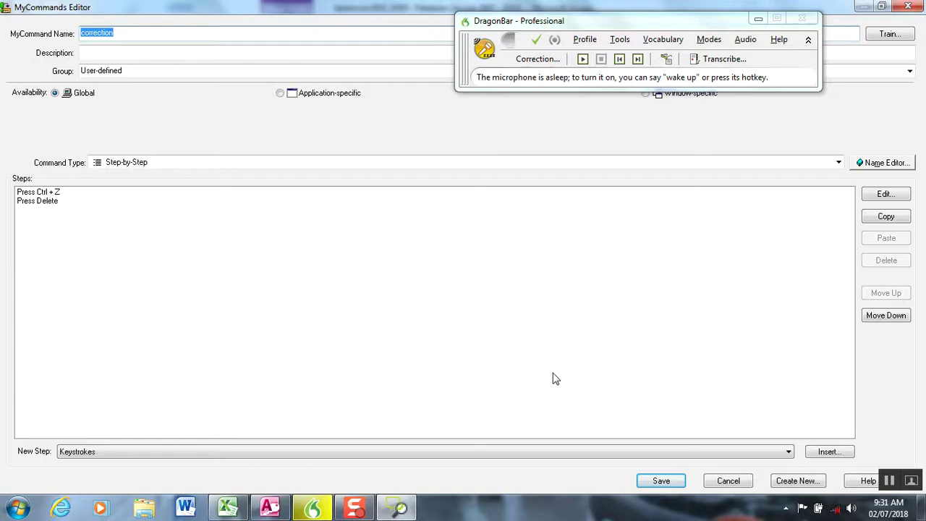
left_click(728, 481)
left_click(666, 108)
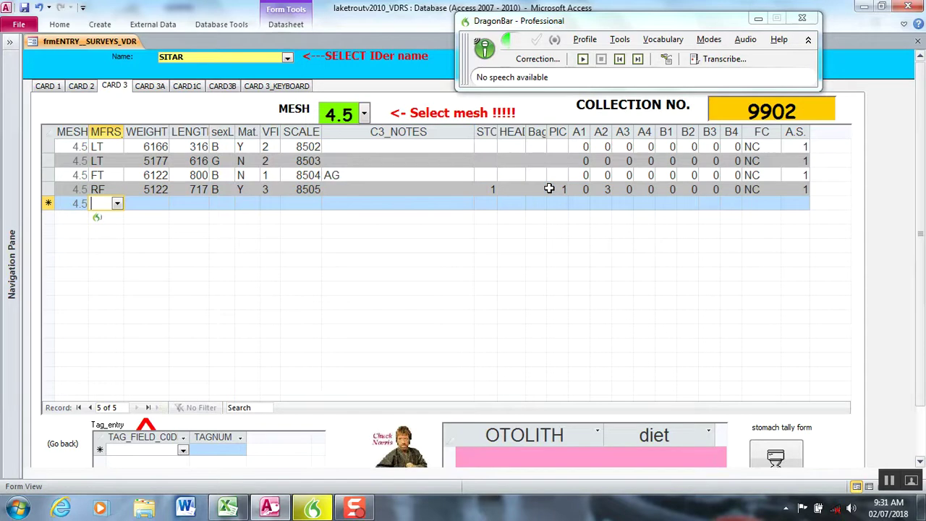
- Enter LT, weight 6195 (corrected from 6199) and length 612 (corrected from 12)
type("LT")
key("Tab")
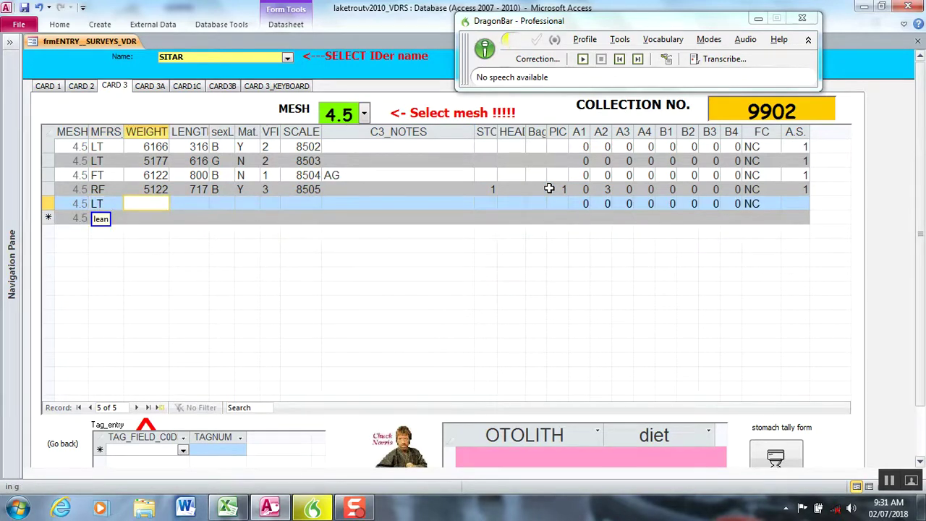
type("6199")
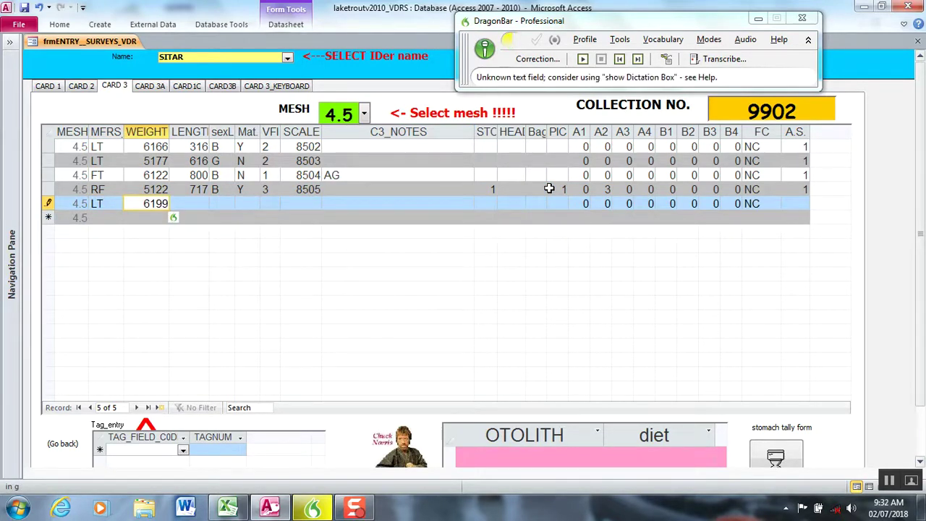
key("BackSpace")
type("5")
key("Return")
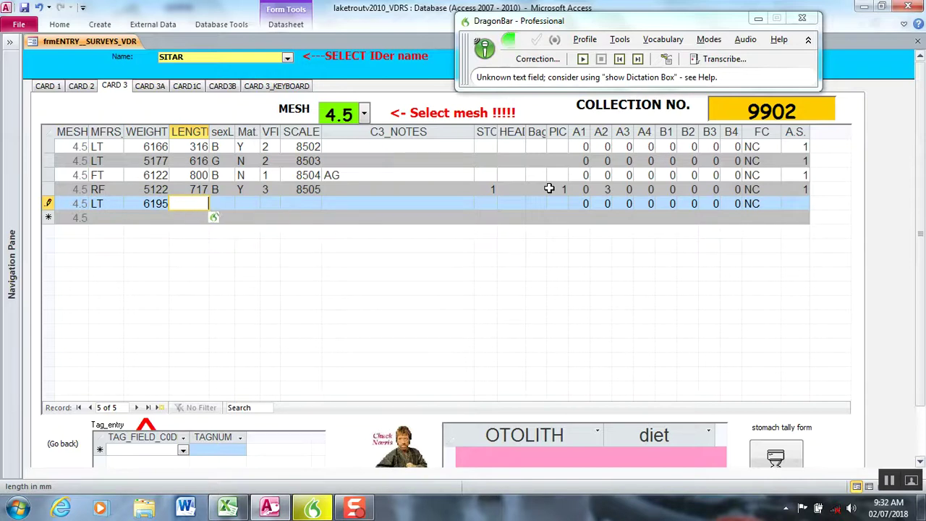
type("12")
key("BackSpace")
key("BackSpace")
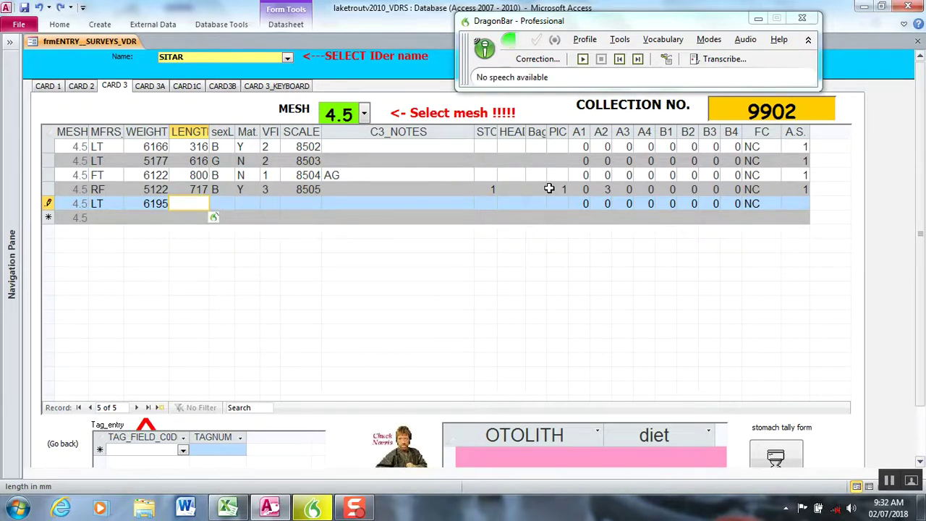
type("612")
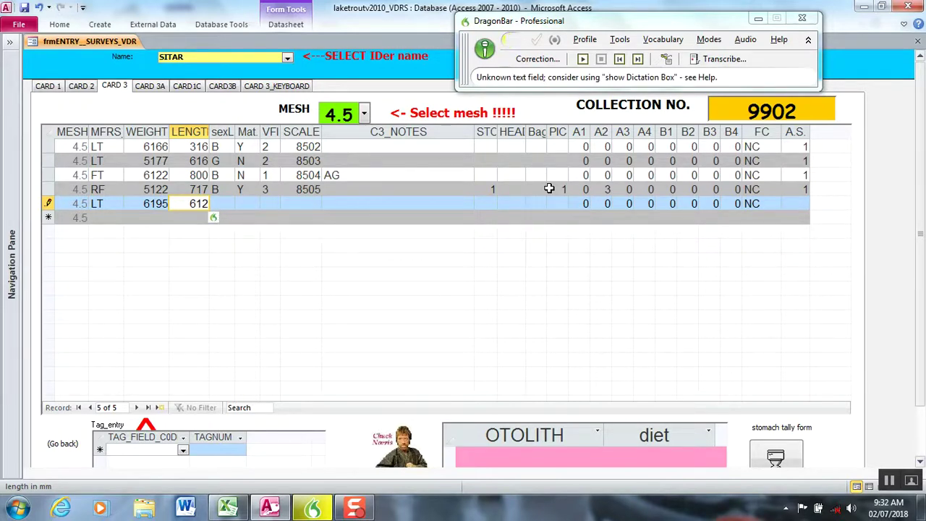
key("Tab")
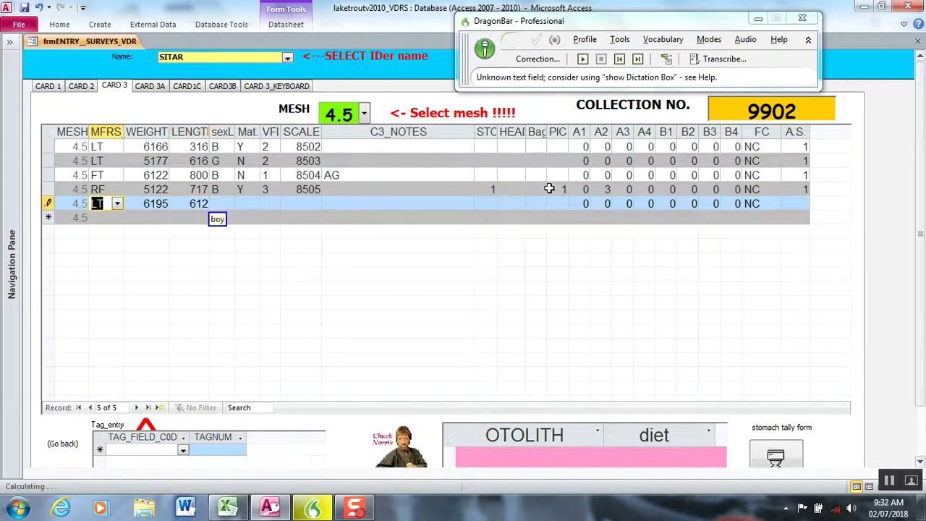
- Fill in sexL B, Mat N and VFI 2 for the fifth record
type("B")
key("Tab")
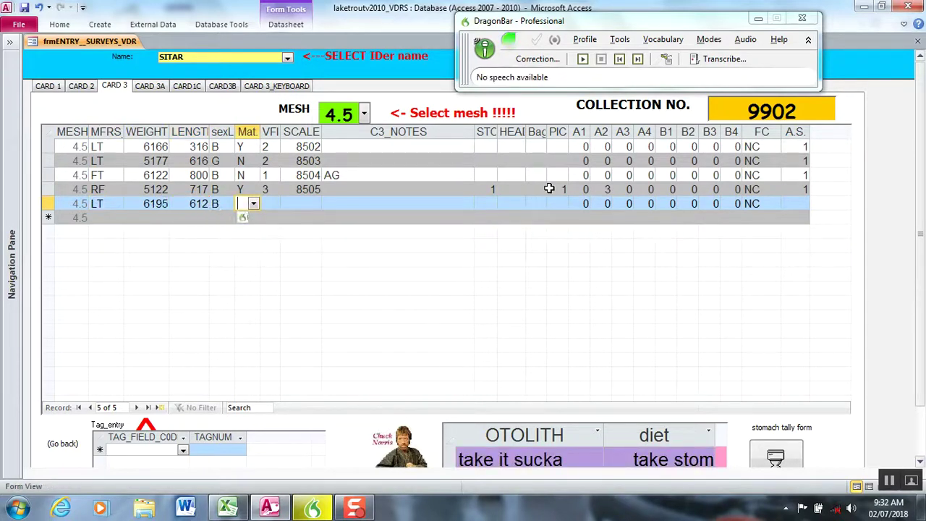
type("N")
key("Tab")
type("2")
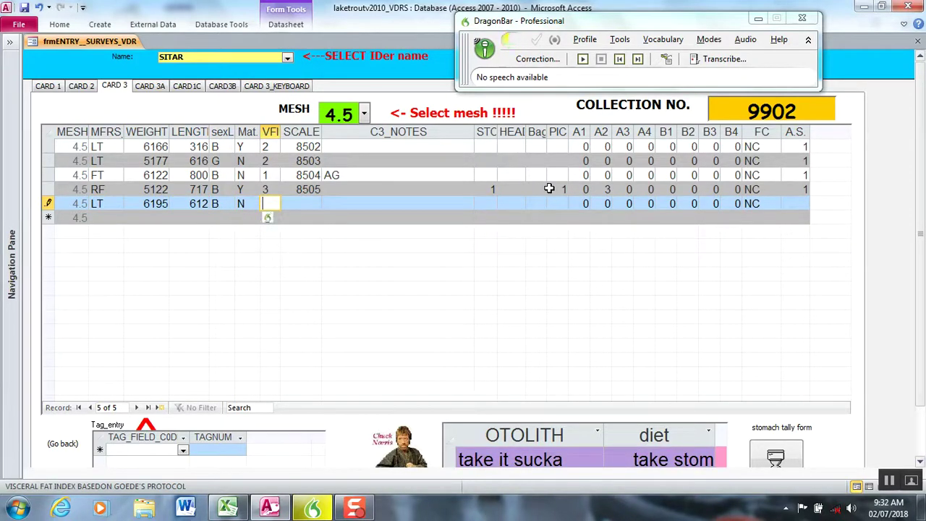
key("Tab")
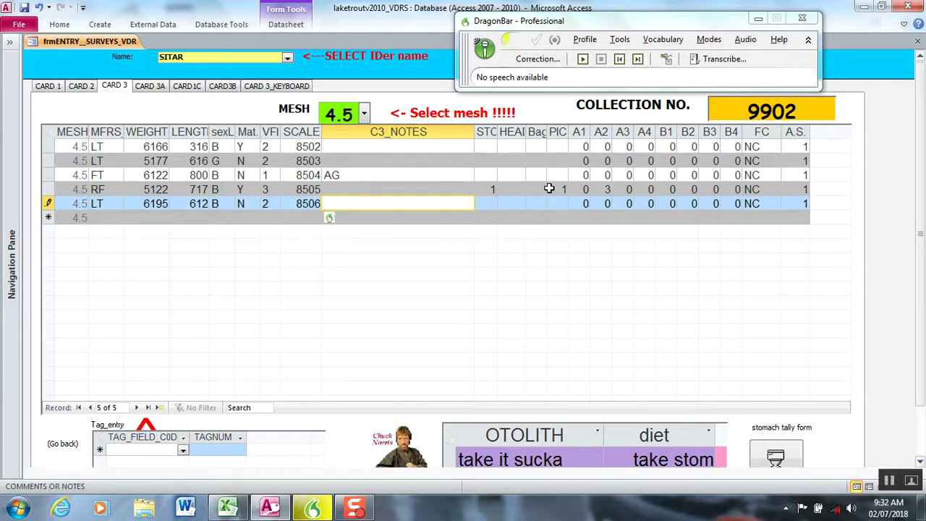
- Go back to SCALE and delete its auto-filled value 8506
key("shift+Tab")
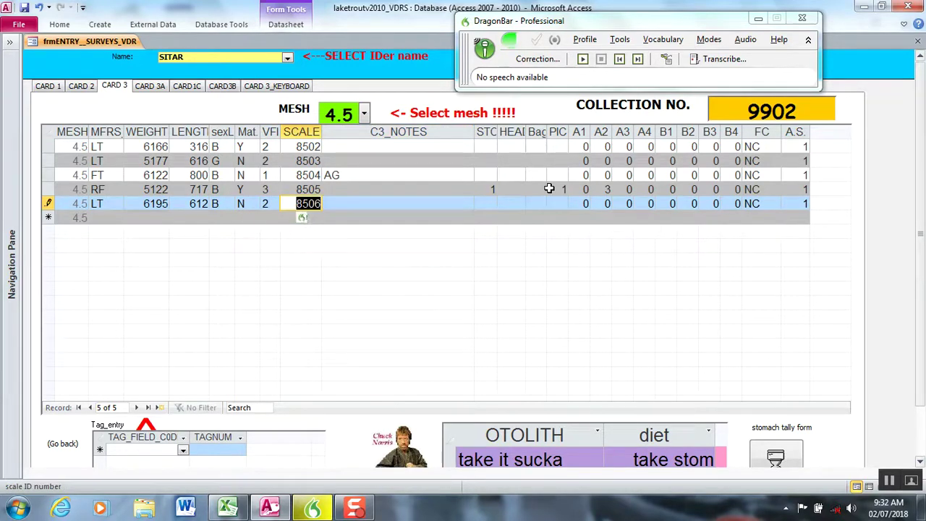
key("Delete")
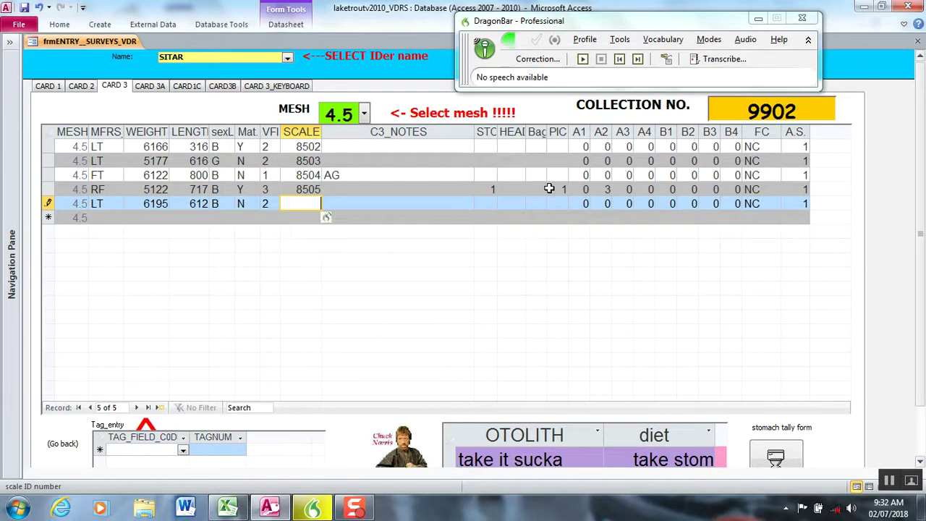
key("Tab")
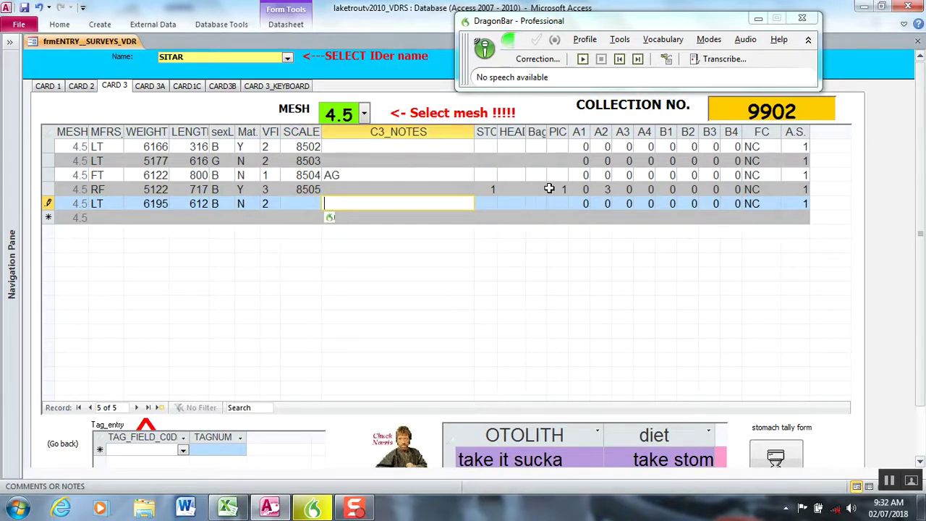
- Dictate AG and HS into C3_NOTES, undoing each so the note stays empty
type("AG")
key("ctrl+z")
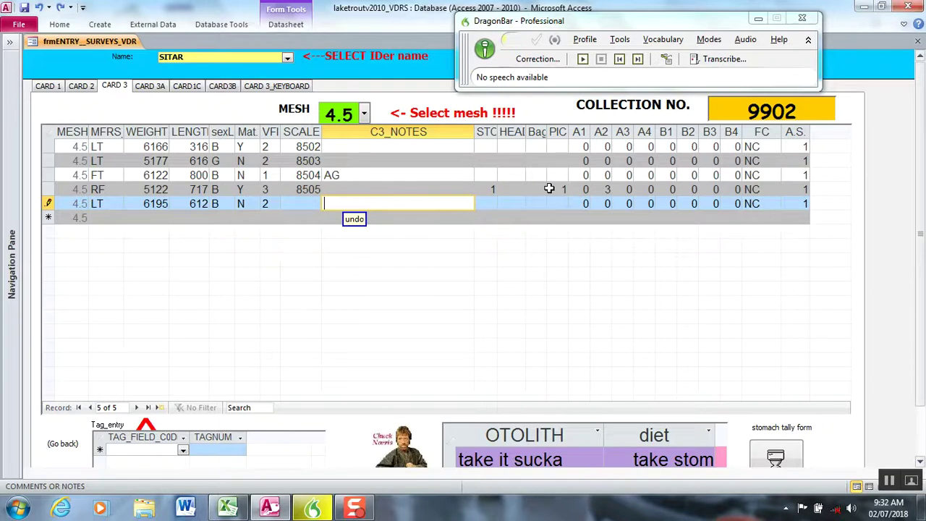
type("HS")
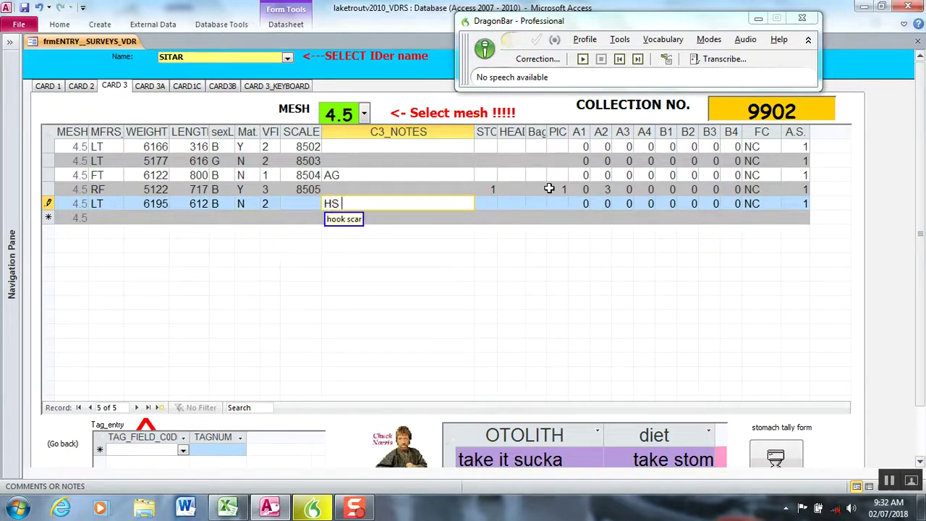
key("ctrl+z")
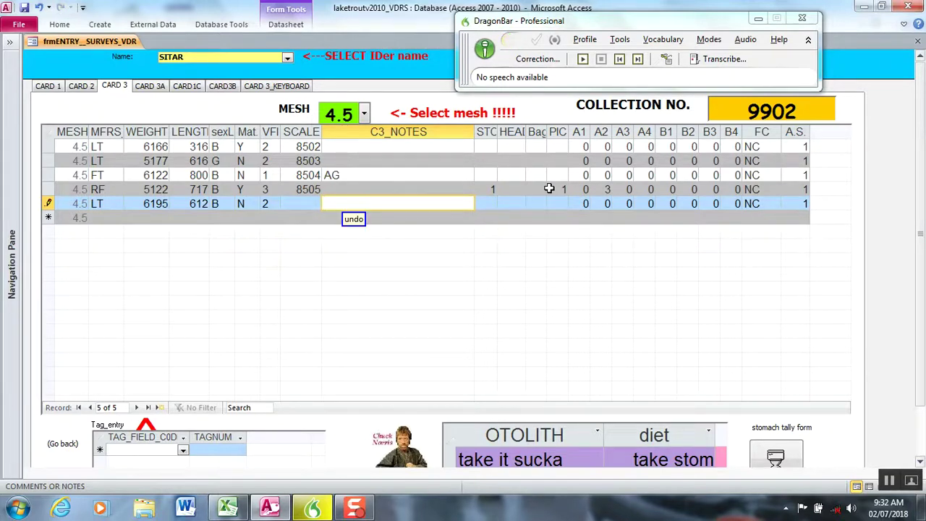